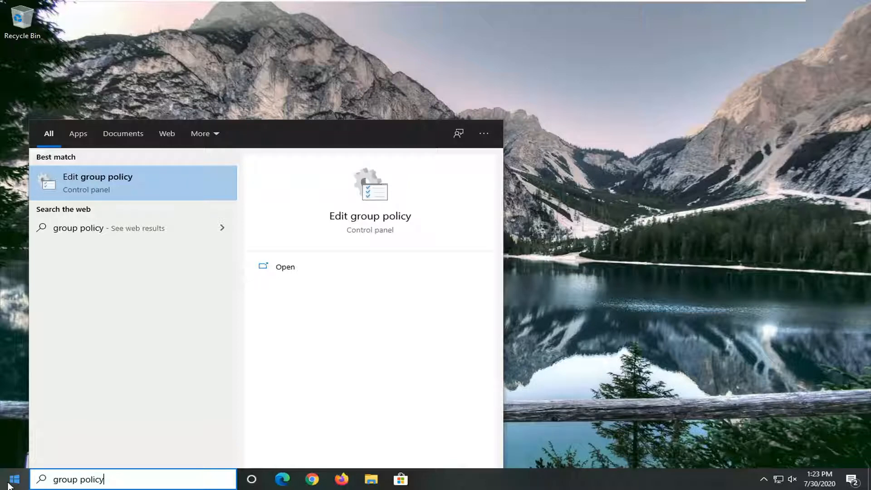
# Step: Open the Local Group Policy Editor and enlarge its window and navigation tree
pyautogui.click(105, 189)
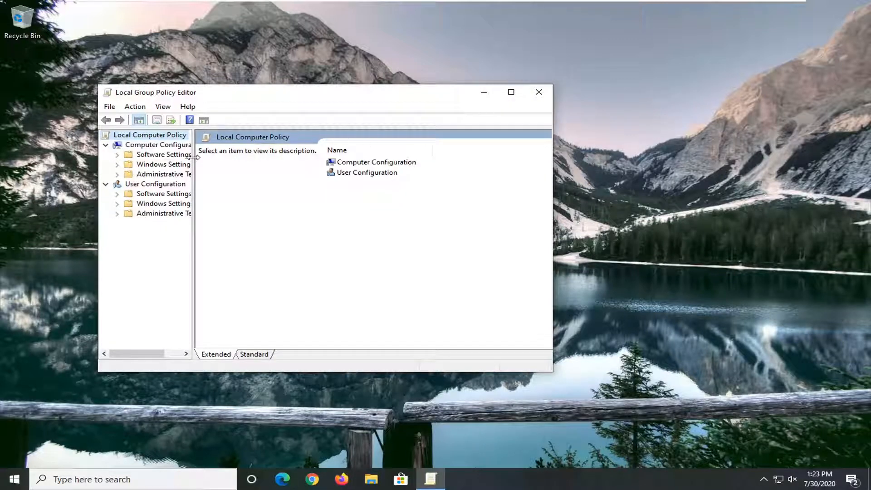
pyautogui.moveTo(194, 157); pyautogui.dragTo(247, 160)
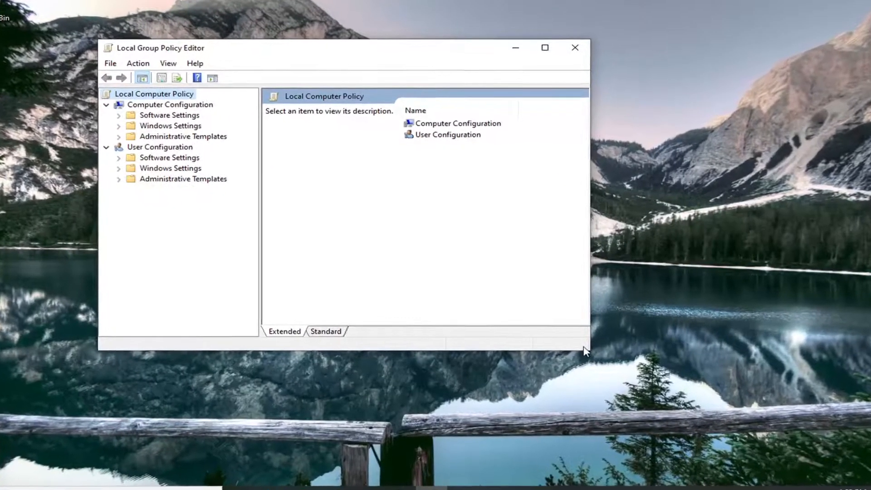
pyautogui.moveTo(589, 349); pyautogui.dragTo(757, 421)
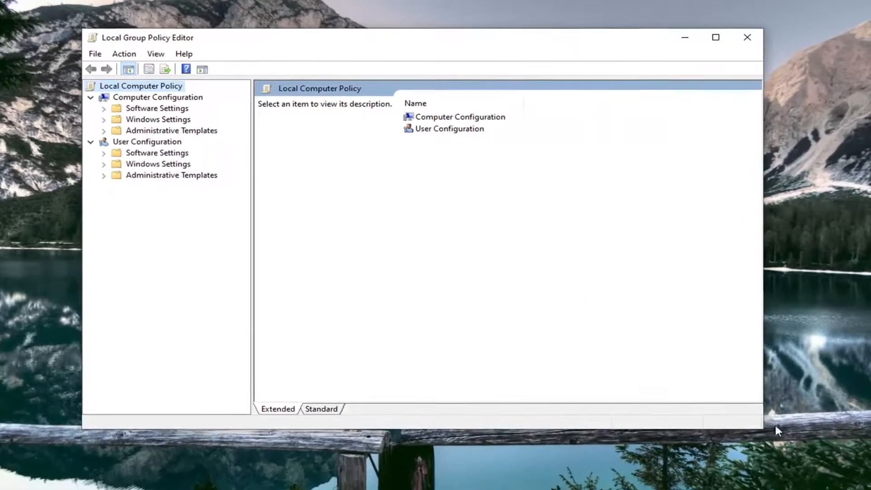
# Step: Open the Allow log on through Remote Desktop Services policy under Computer Configuration, Windows Settings, Security Settings, Local Policies, User Rights Assignment
pyautogui.click(133, 98)
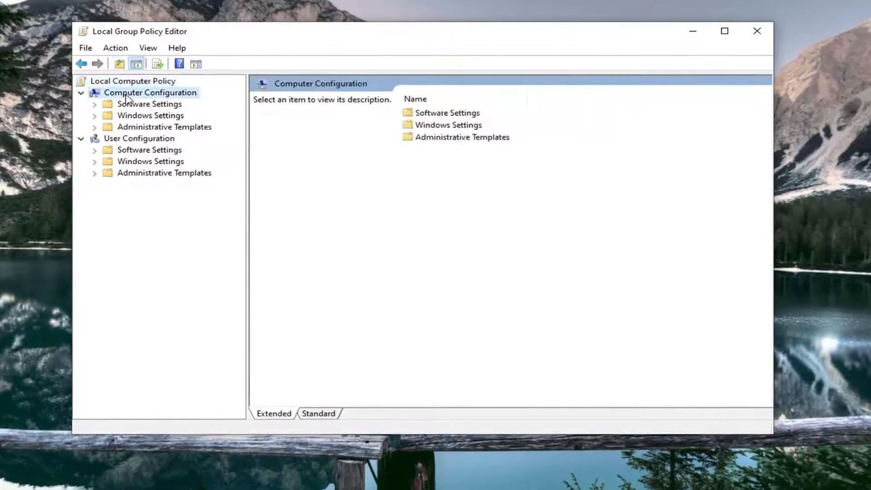
pyautogui.click(136, 116)
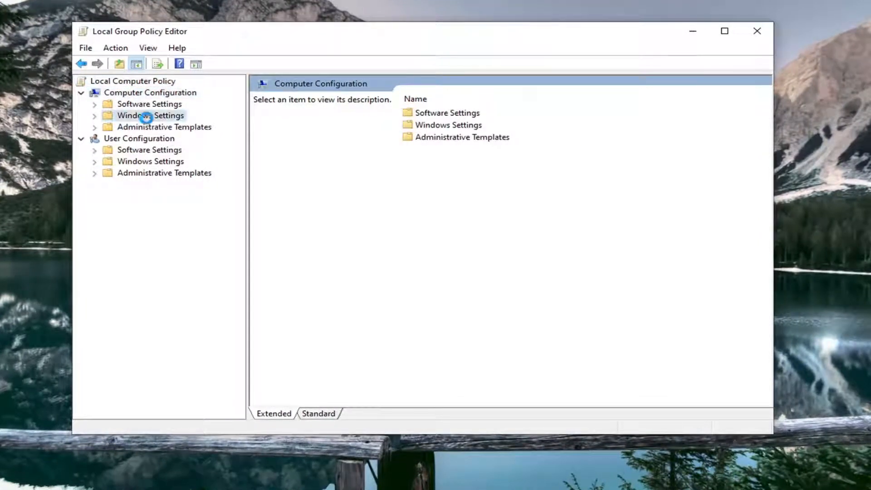
pyautogui.doubleClick(140, 117)
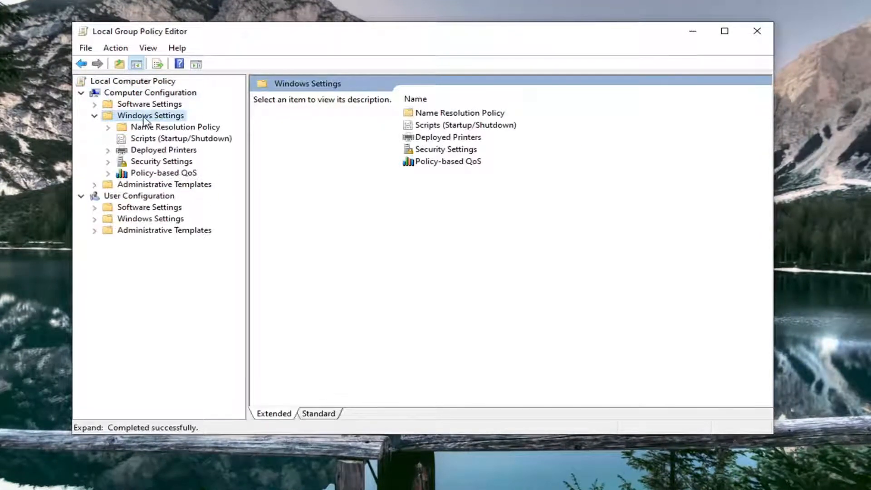
pyautogui.click(148, 165)
pyautogui.doubleClick(149, 166)
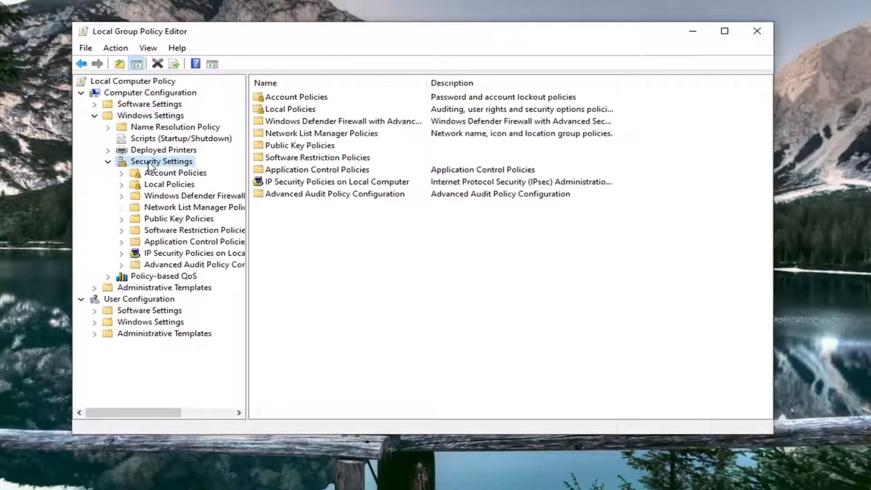
pyautogui.click(152, 184)
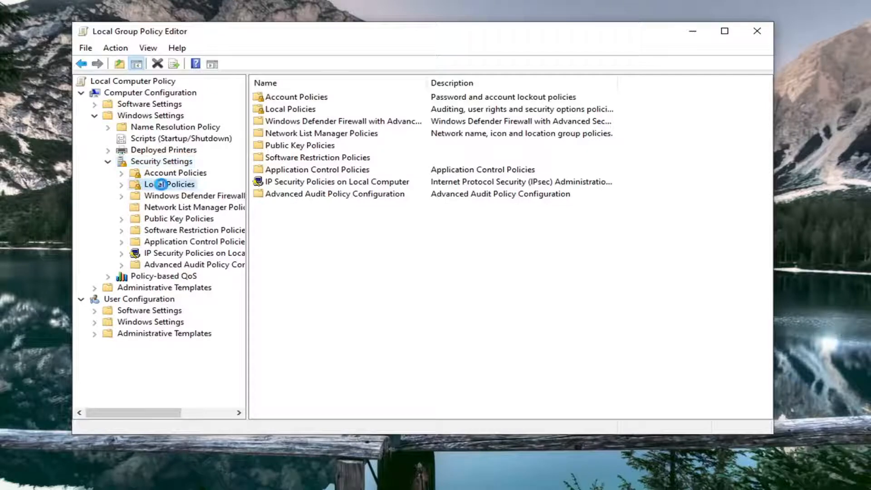
pyautogui.doubleClick(154, 184)
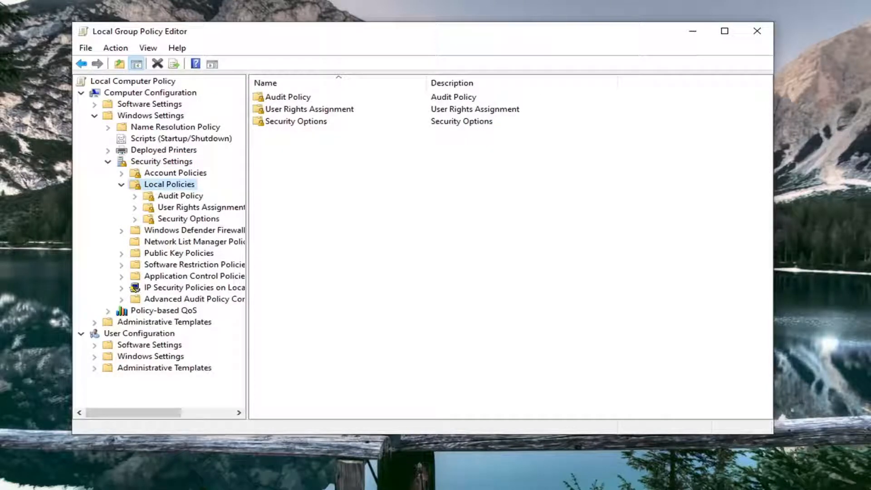
pyautogui.click(200, 207)
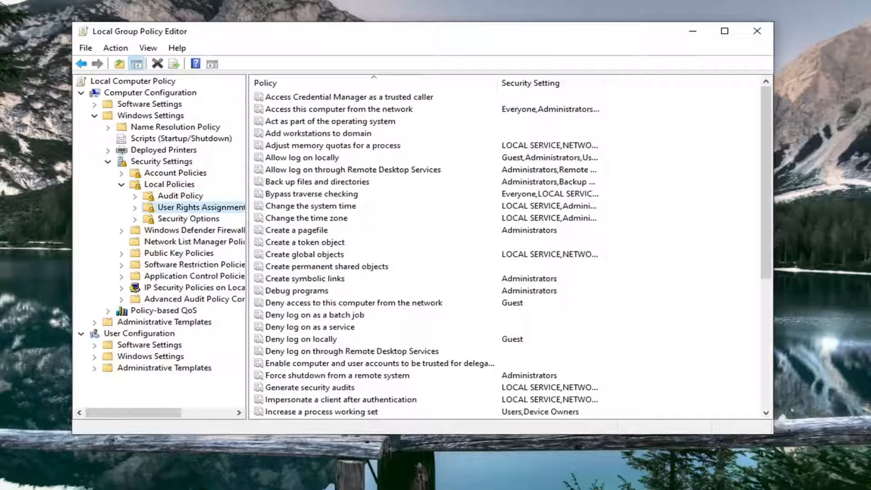
pyautogui.doubleClick(308, 171)
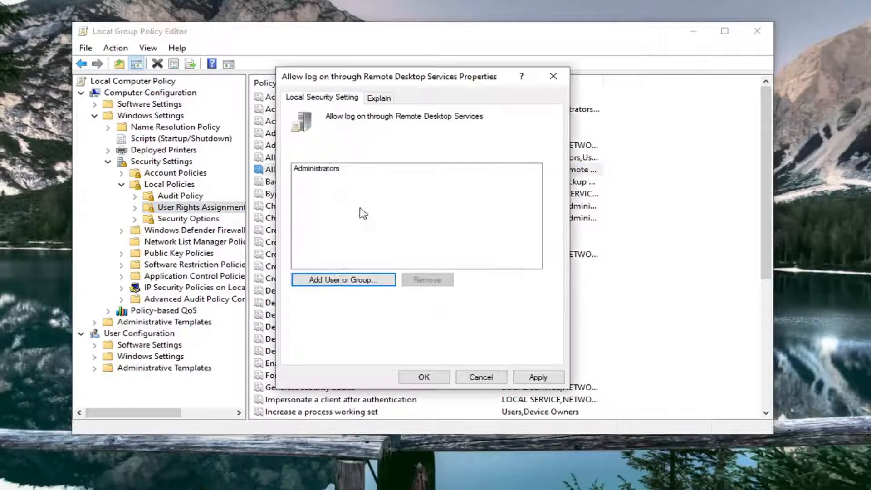
# Step: Try to add "remote desktop users" to the accounts allowed to log on through Remote Desktop Services
pyautogui.click(349, 282)
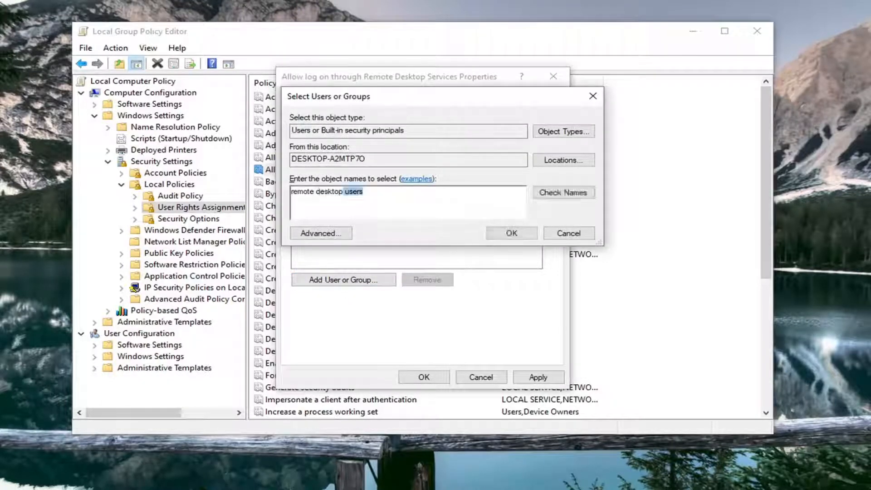
pyautogui.click(326, 191)
pyautogui.moveTo(365, 191); pyautogui.dragTo(80, 189)
pyautogui.press('BackSpace')
pyautogui.write('re')
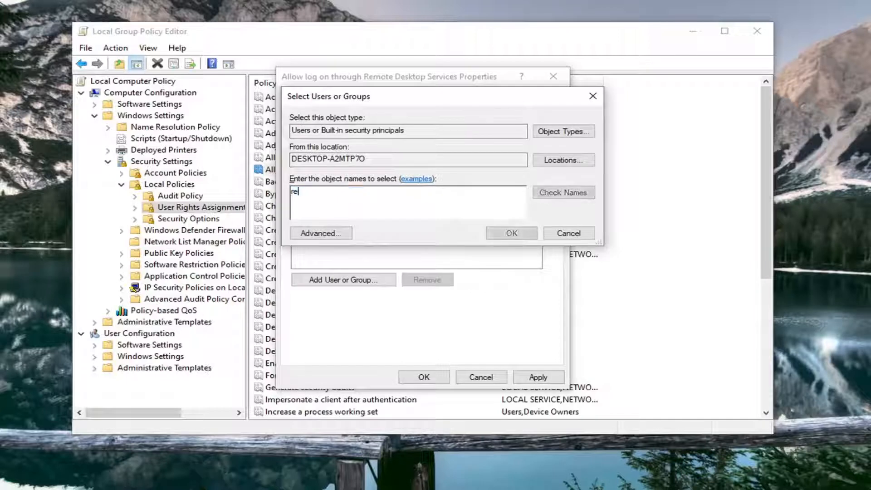
pyautogui.write('mote desktop users')
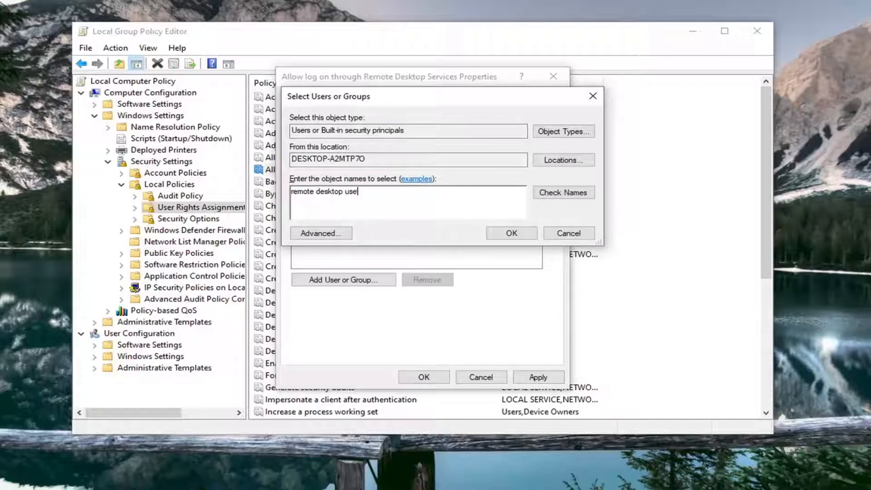
pyautogui.click(584, 195)
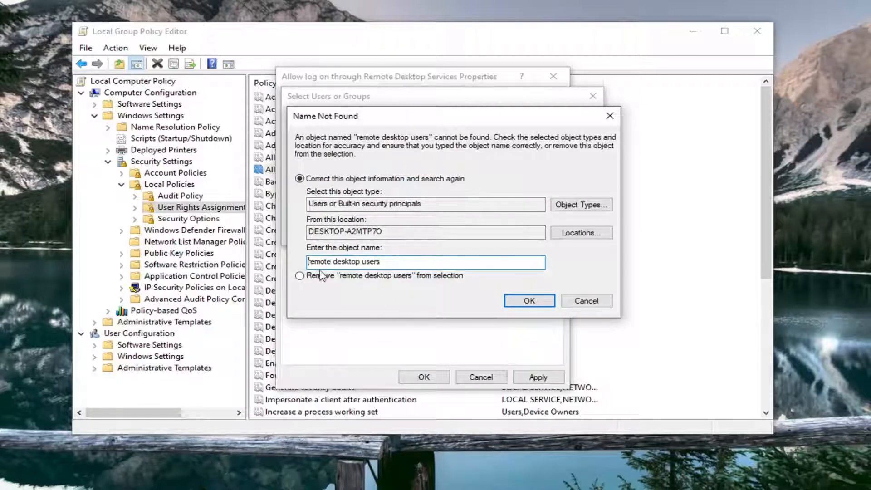
pyautogui.click(568, 301)
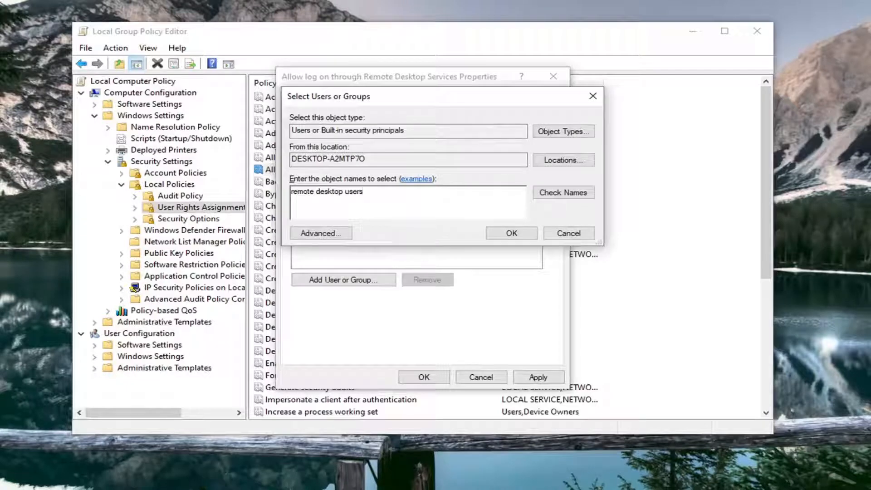
pyautogui.click(499, 232)
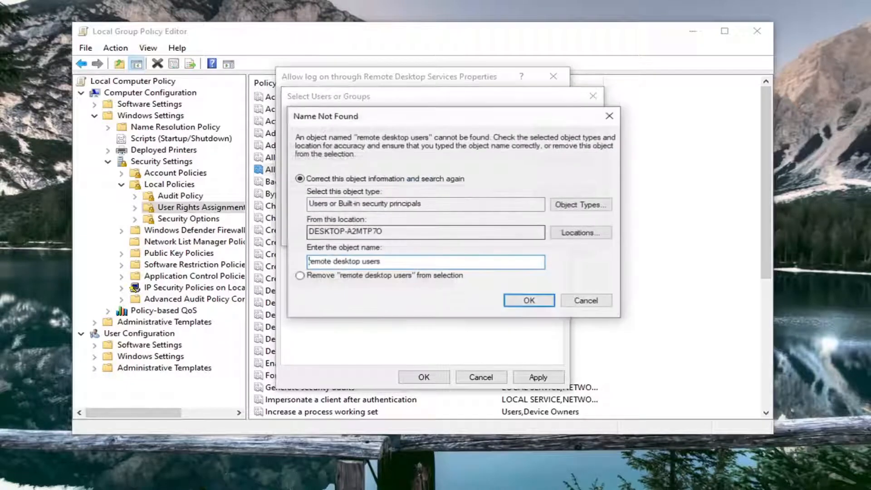
pyautogui.click(595, 300)
pyautogui.click(568, 233)
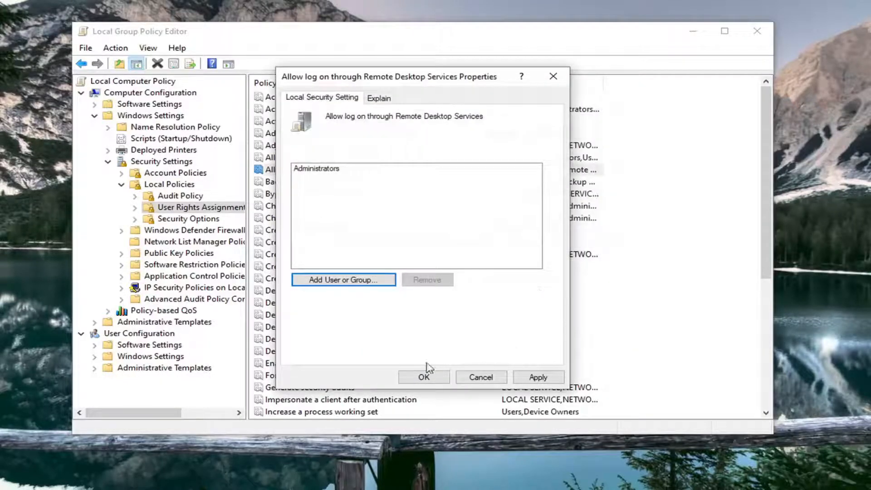
# Step: Apply the Remote Desktop Services log-on policy with Administrators as the only entry, and close the Local Group Policy Editor
pyautogui.click(537, 377)
pyautogui.click(424, 377)
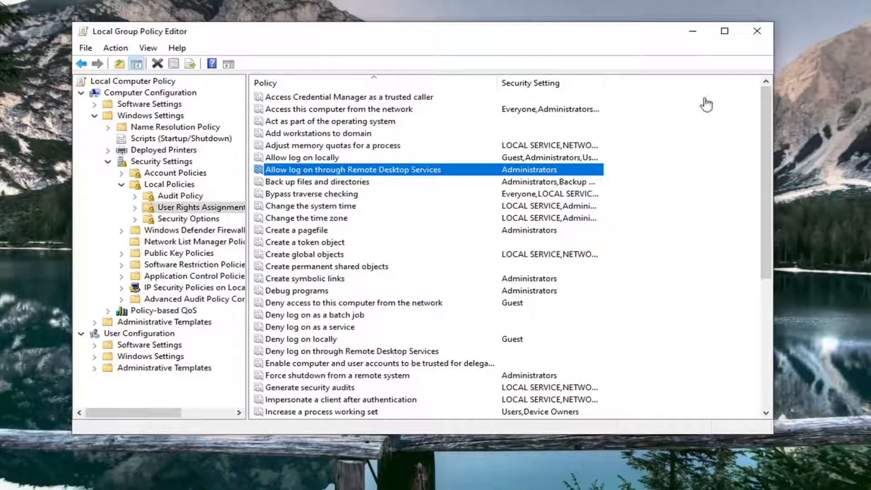
pyautogui.click(756, 32)
# Step: Search for cmd and launch Command Prompt as administrator, allowing it to make changes to the device
pyautogui.press('super')
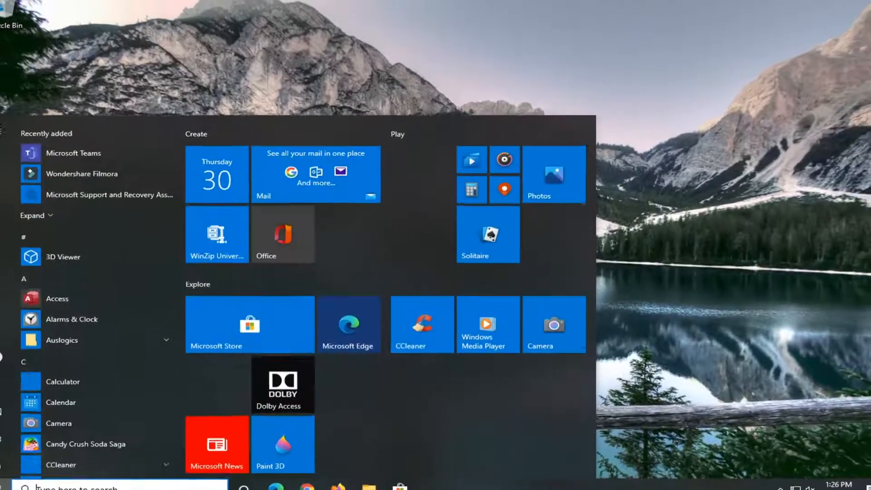
pyautogui.write('cmd')
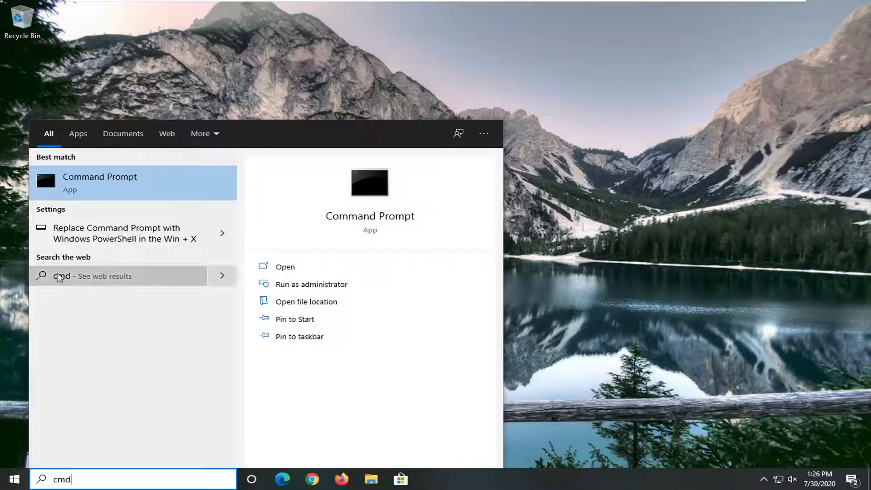
pyautogui.rightClick(88, 180)
pyautogui.click(123, 191)
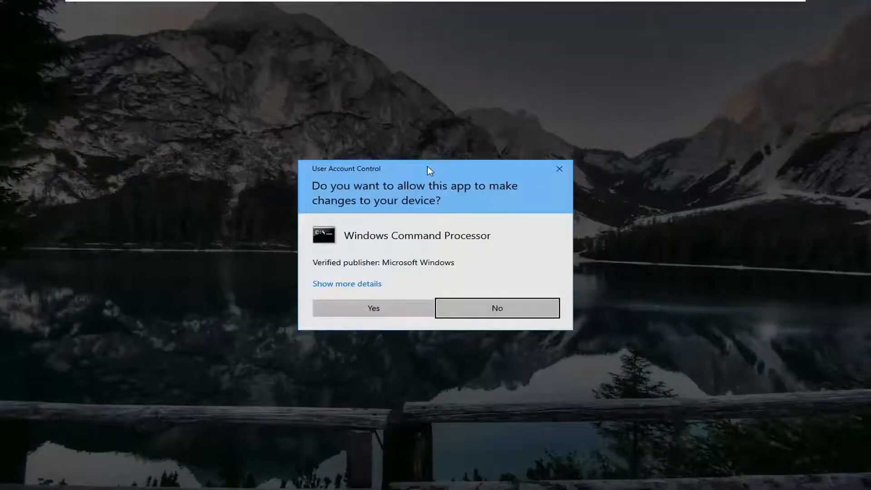
pyautogui.click(376, 308)
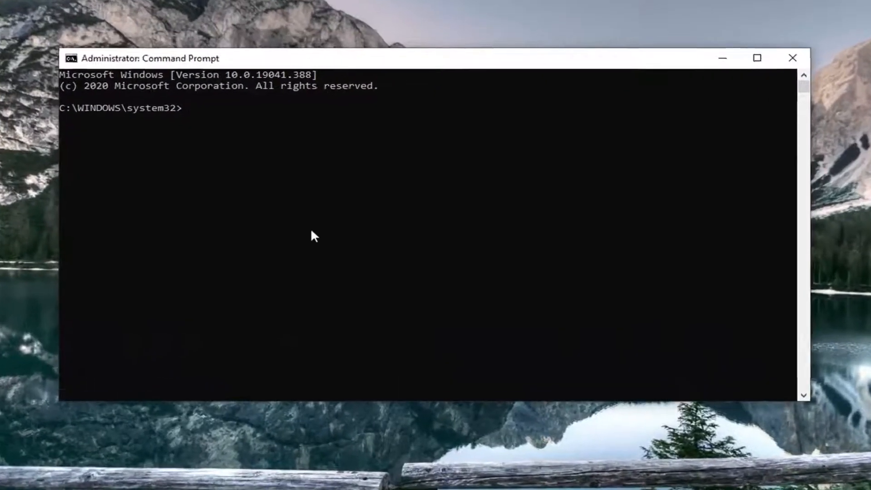
# Step: Force a group policy refresh with gpupdate /force and minimize the Command Prompt window
pyautogui.write('g')
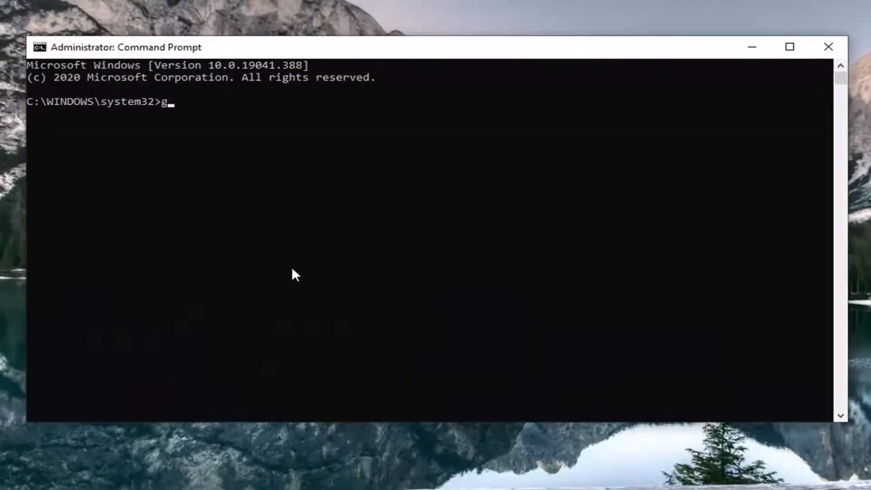
pyautogui.write('pupdate')
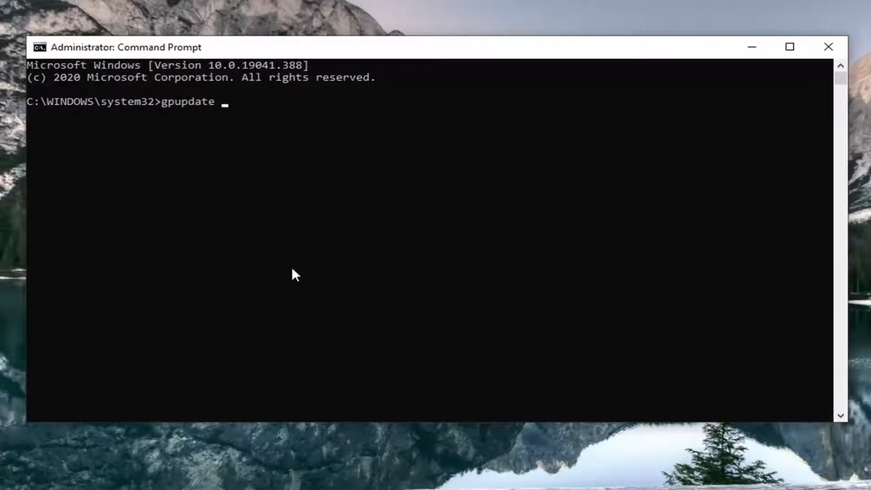
pyautogui.write(' /force')
pyautogui.press('Return')
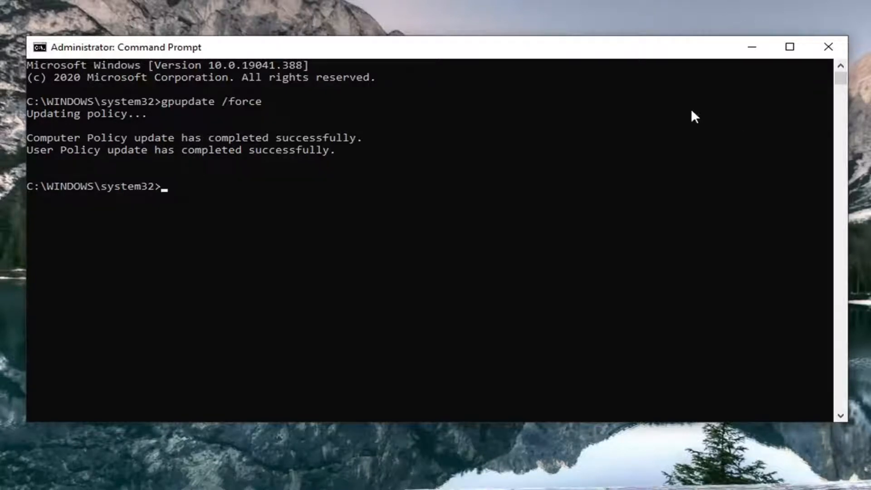
pyautogui.click(751, 47)
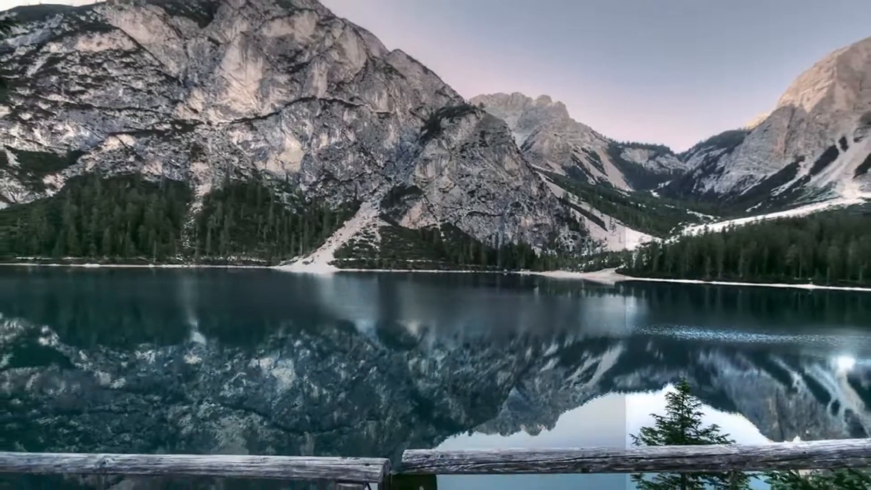
# Step: Reopen the Local Group Policy Editor, then reposition and enlarge its window with a wider navigation tree
pyautogui.press('super')
pyautogui.write('group pol')
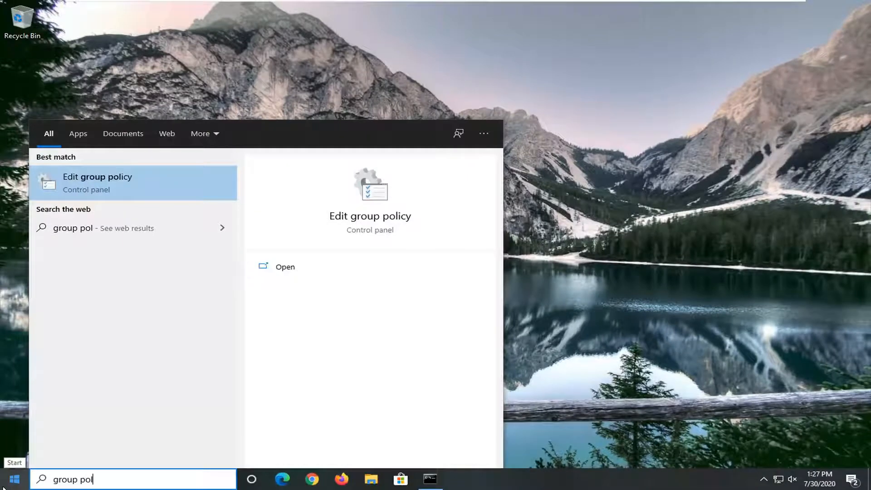
pyautogui.click(107, 184)
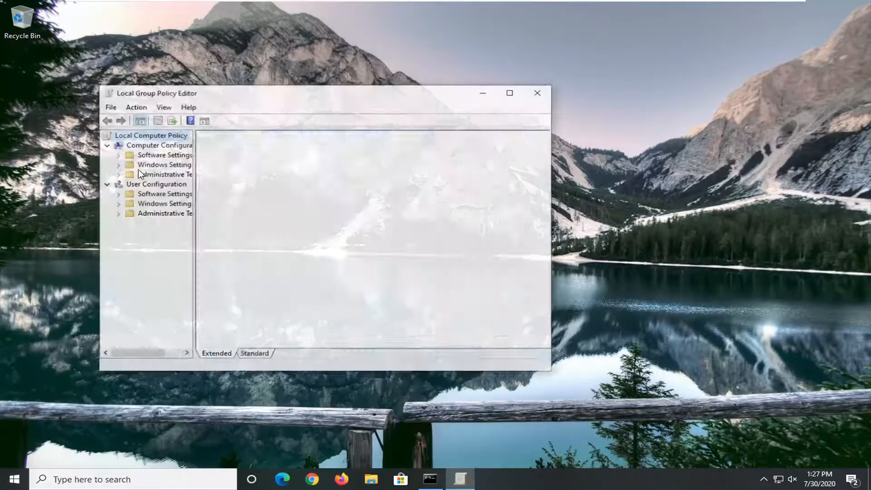
pyautogui.moveTo(267, 87); pyautogui.dragTo(305, 40)
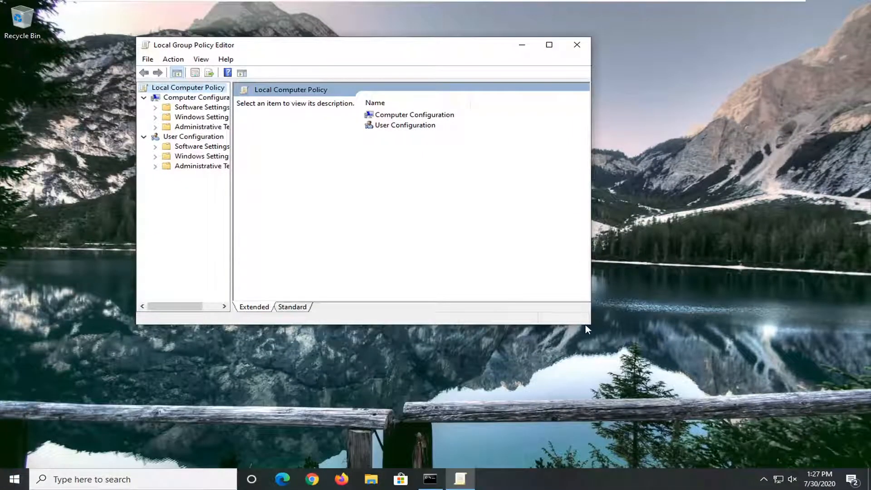
pyautogui.moveTo(591, 325); pyautogui.dragTo(736, 392)
pyautogui.moveTo(230, 249); pyautogui.dragTo(428, 246)
# Step: Navigate to User Rights Assignment under Computer Configuration > Windows Settings > Security Settings > Local Policies, and narrow the navigation tree
pyautogui.click(218, 98)
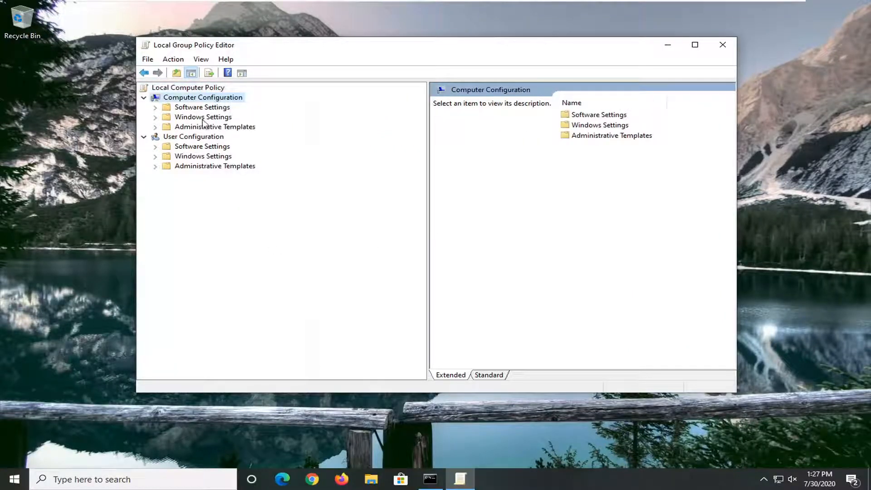
pyautogui.doubleClick(204, 118)
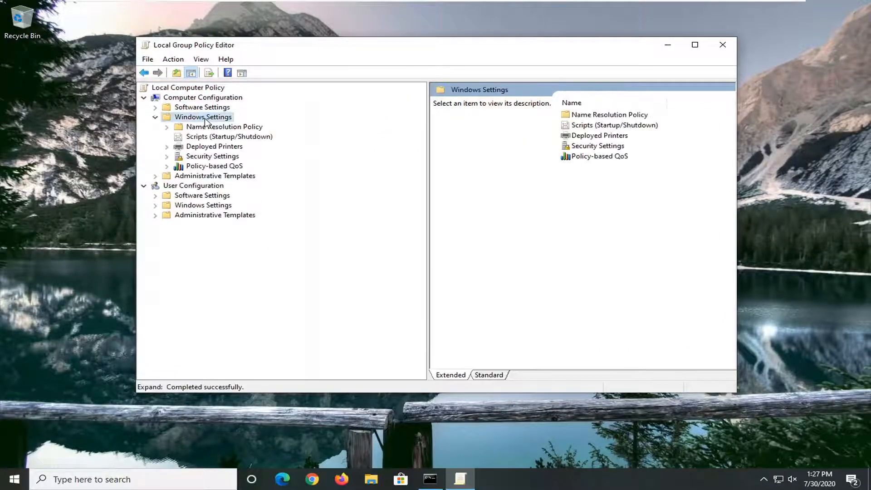
pyautogui.doubleClick(203, 157)
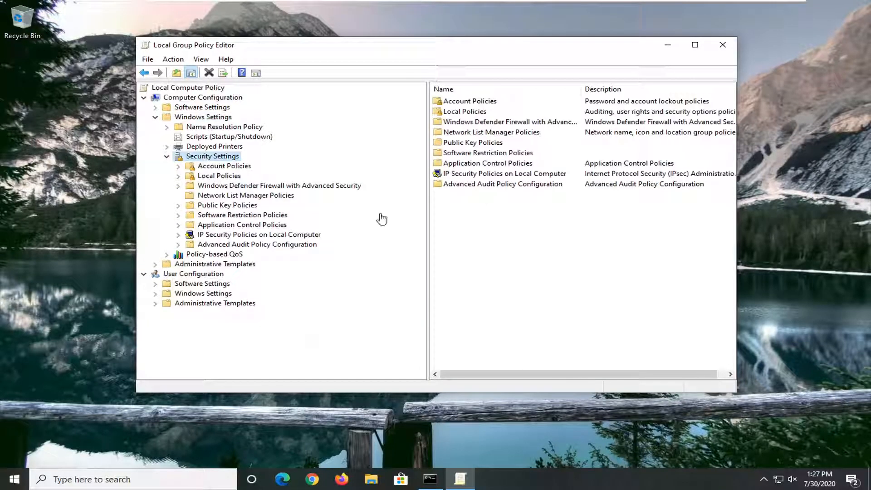
pyautogui.click(218, 177)
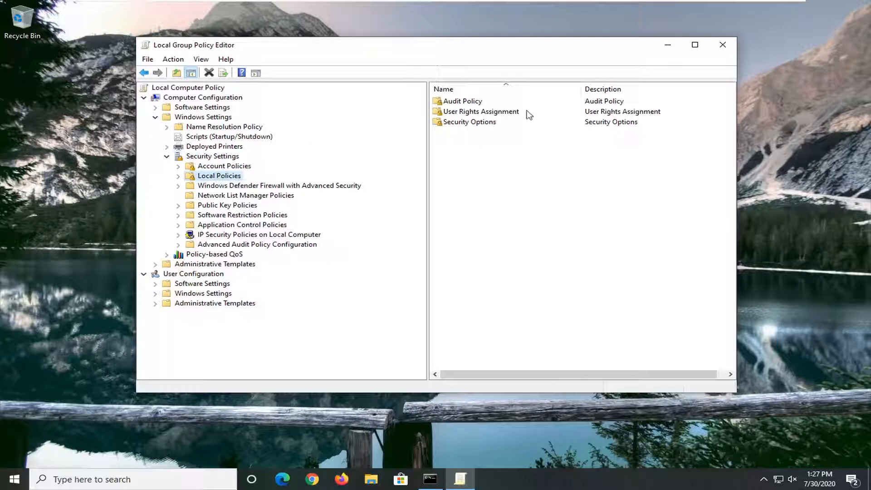
pyautogui.click(461, 111)
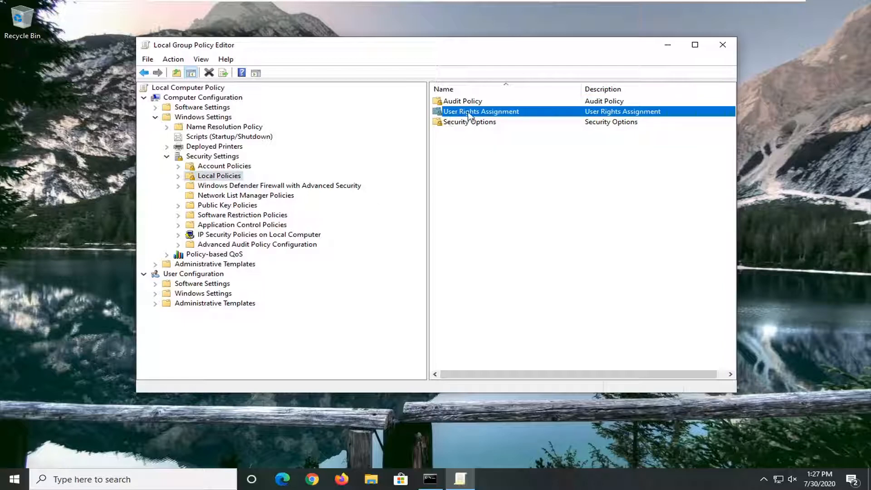
pyautogui.doubleClick(467, 112)
pyautogui.moveTo(426, 113); pyautogui.dragTo(336, 112)
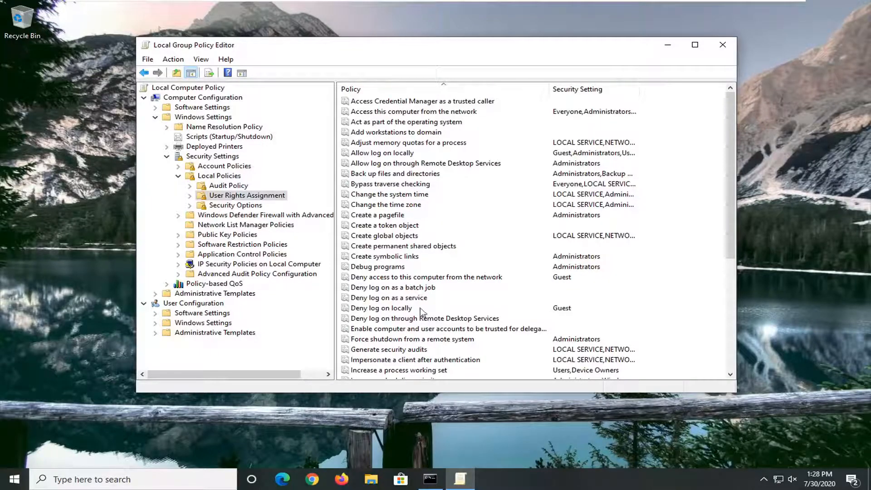
# Step: Check which users are listed in the "Deny log on through Remote Desktop Services" policy, accept it without edits, and close the policy editor
pyautogui.click(399, 319)
pyautogui.doubleClick(398, 319)
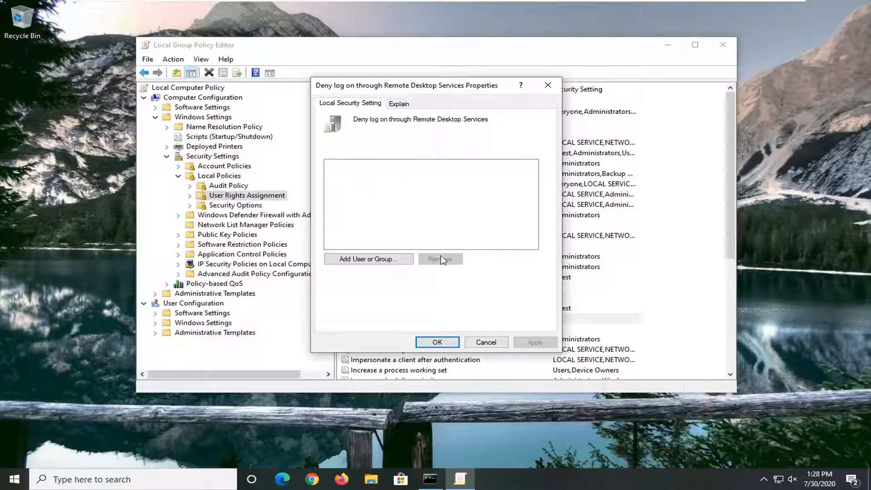
pyautogui.click(440, 342)
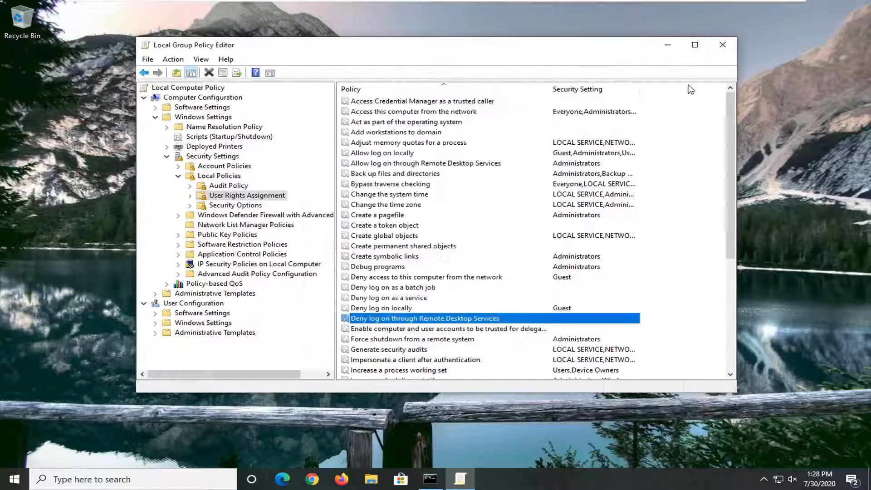
pyautogui.click(721, 45)
# Step: Switch back to Command Prompt, force another group policy refresh with gpupdate /force, and close the window
pyautogui.click(430, 478)
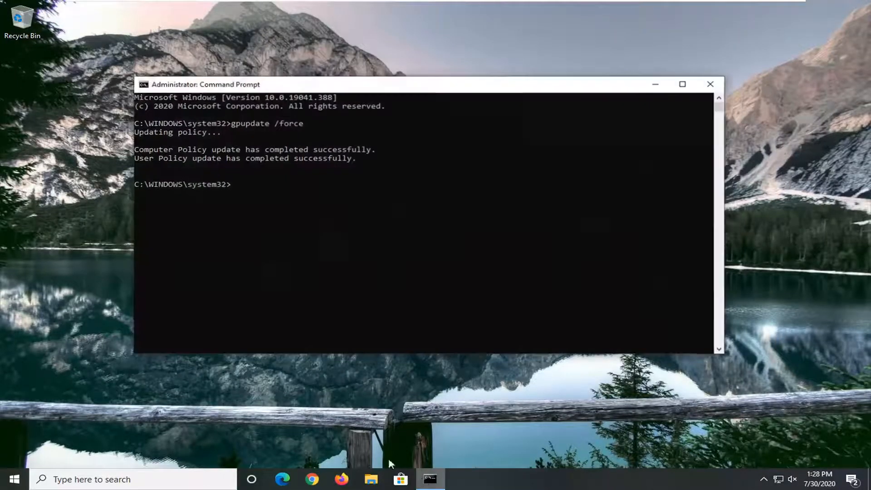
pyautogui.write('gp')
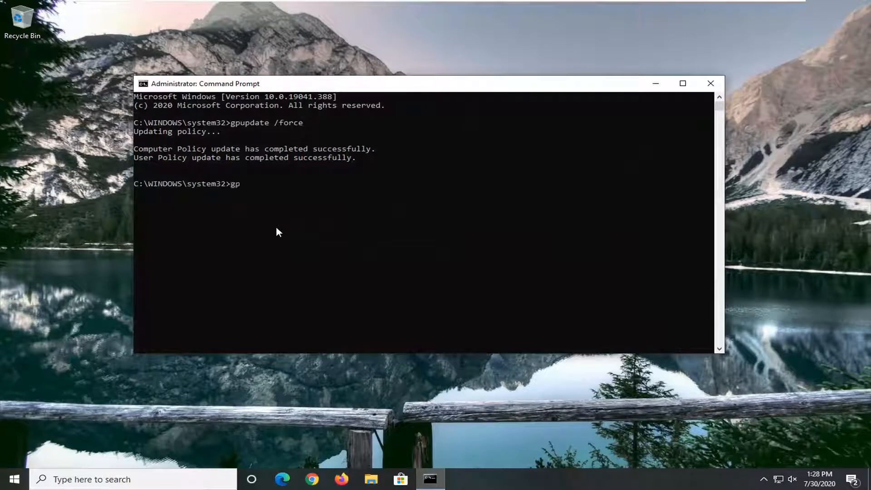
pyautogui.write('update /force')
pyautogui.press('Return')
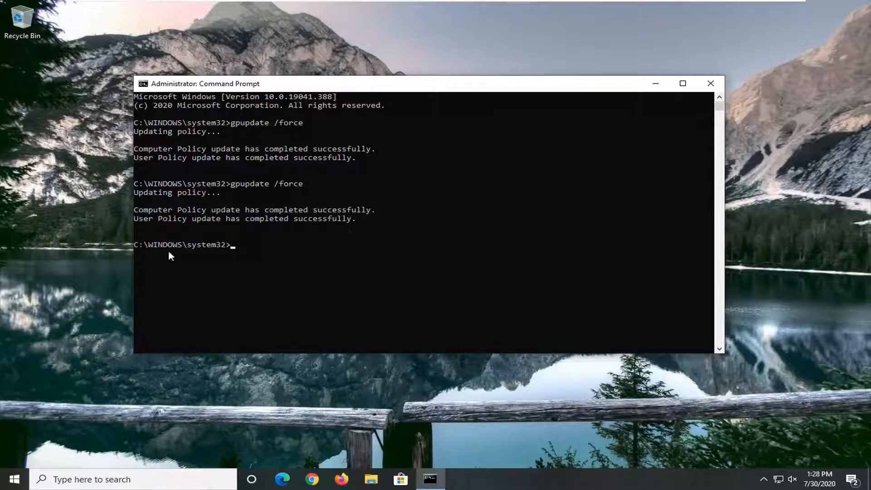
pyautogui.click(711, 84)
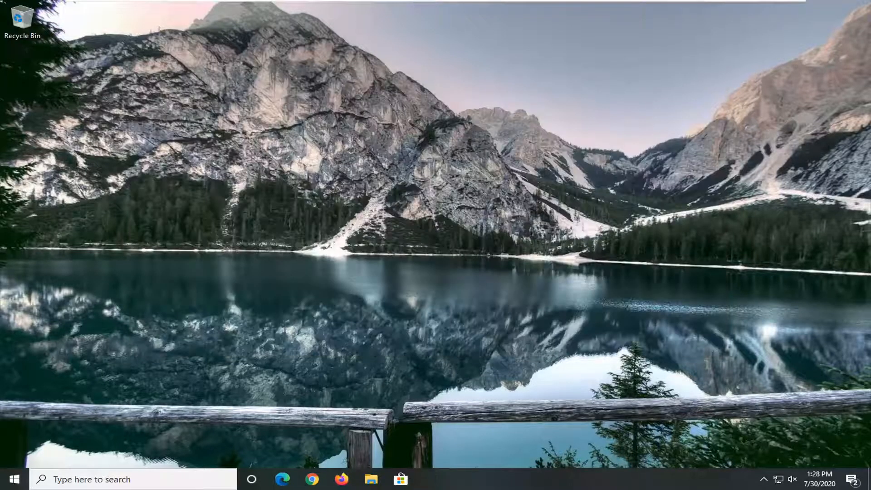